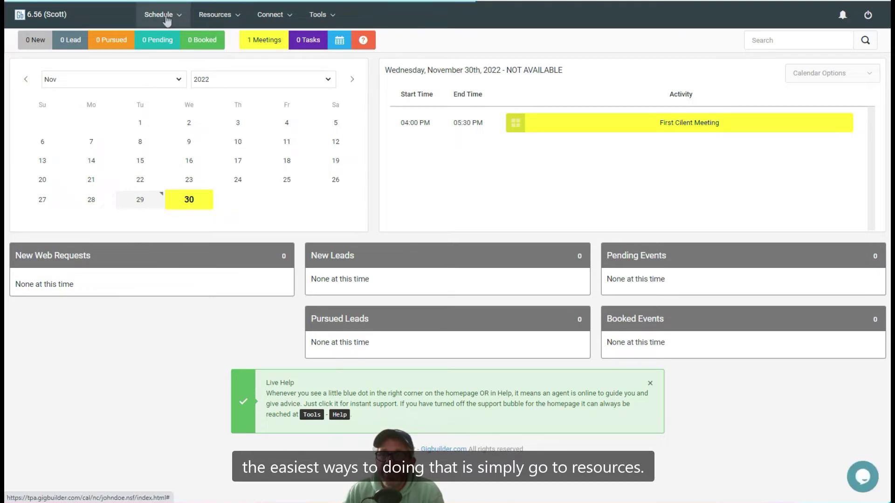
# Go to Resources > Clients and start a new client record from the All Clients page
pyautogui.click(211, 21)
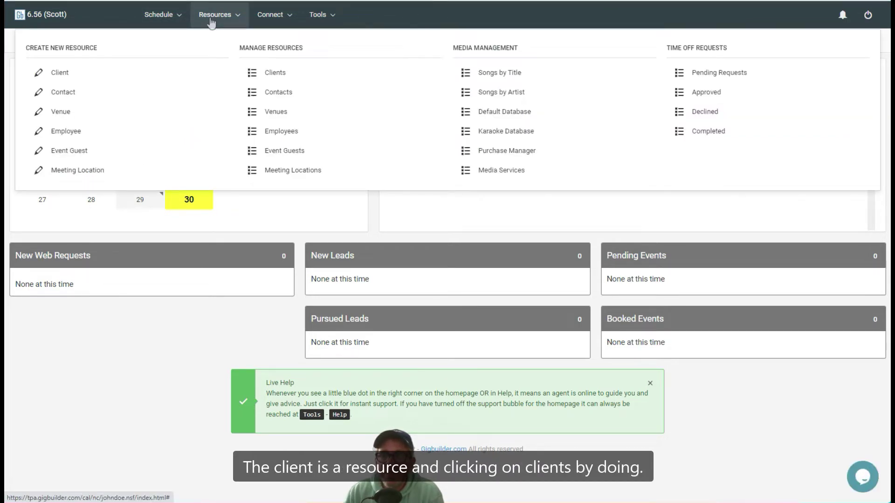
pyautogui.click(269, 72)
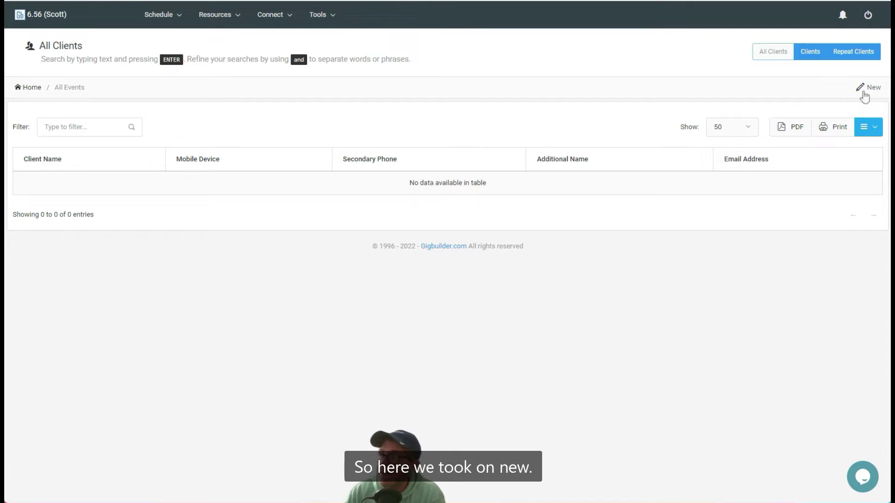
pyautogui.click(879, 94)
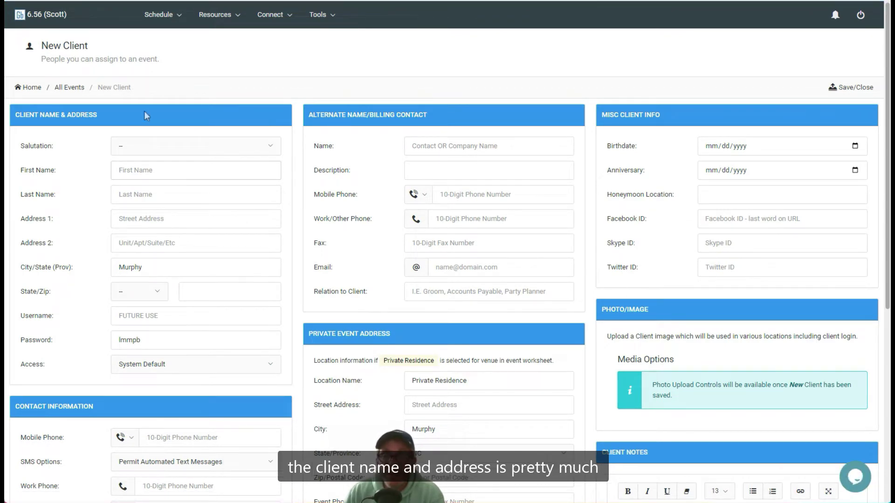
# Set the salutation to Mr. and enter the client's first and last name
pyautogui.click(139, 147)
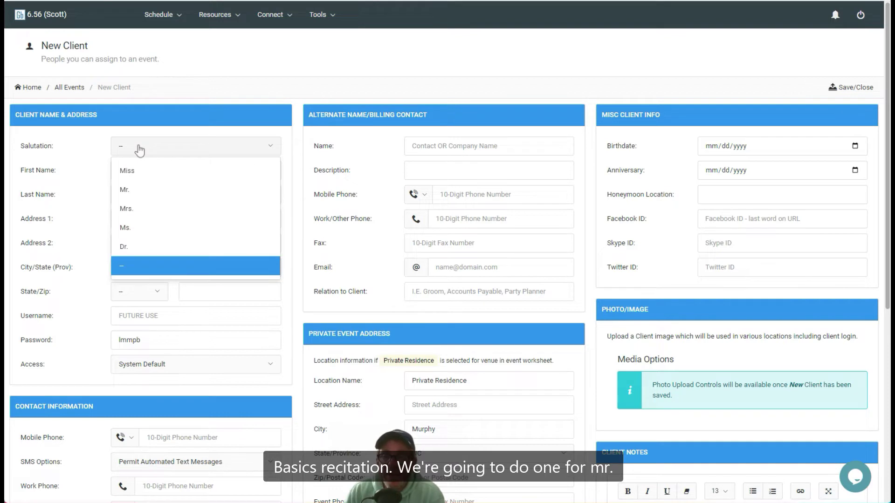
pyautogui.click(134, 193)
pyautogui.click(158, 170)
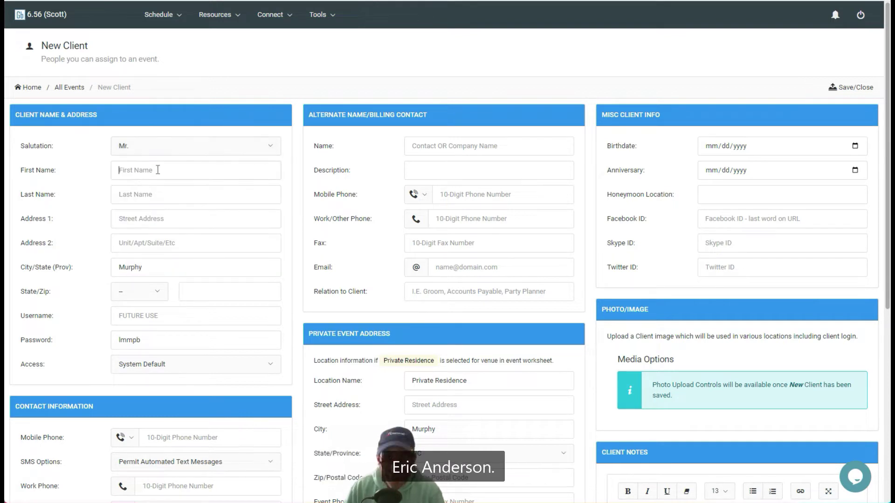
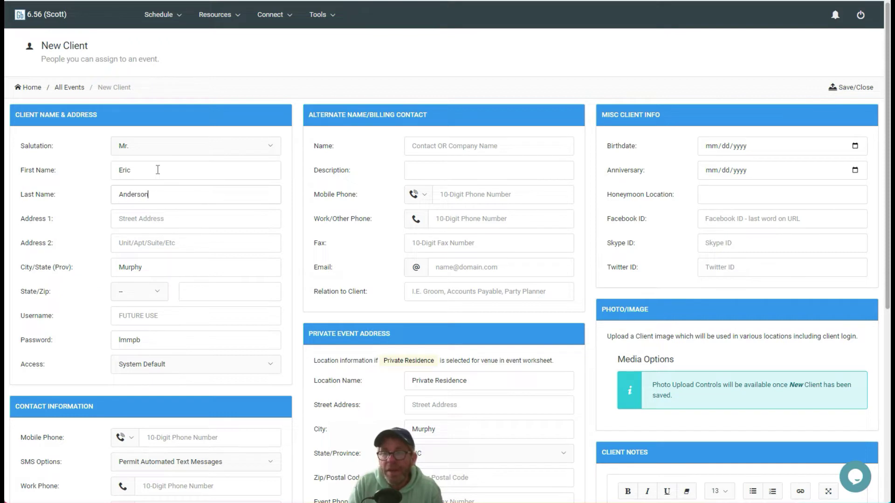
# Fill in the client's street address, choose their state, and enter the zip code
pyautogui.press('Tab')
pyautogui.write('123 Elm')
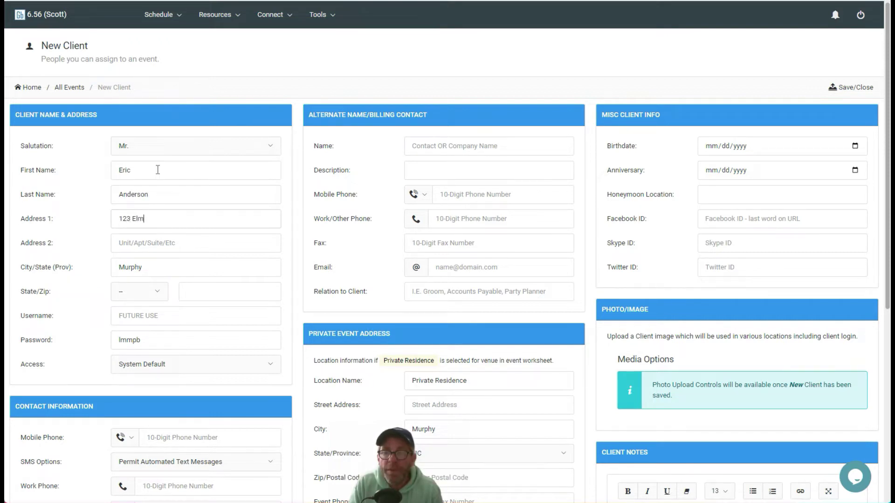
pyautogui.press('Tab')
pyautogui.press('Tab')
pyautogui.press('Tab')
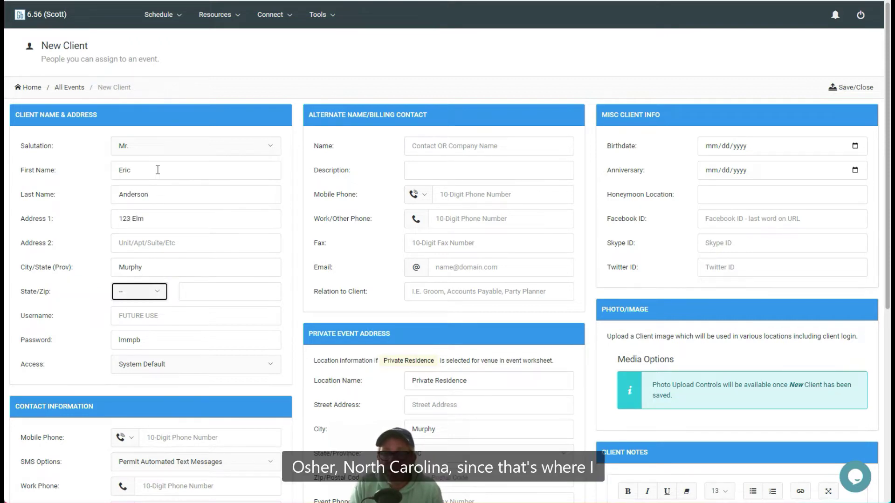
pyautogui.write('nc')
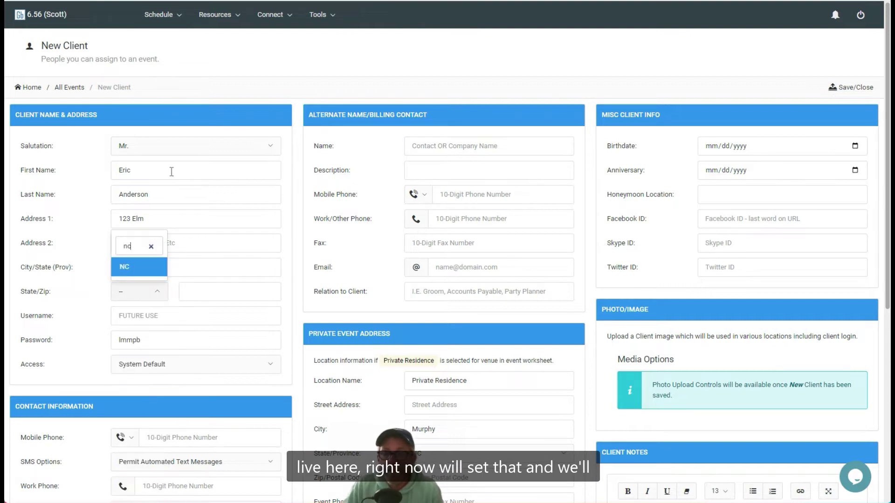
pyautogui.click(136, 265)
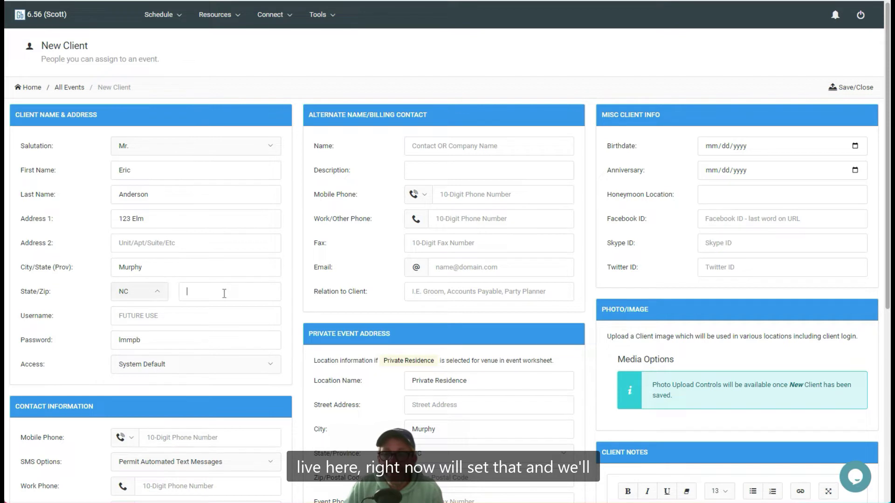
pyautogui.click(223, 293)
pyautogui.write('2890')
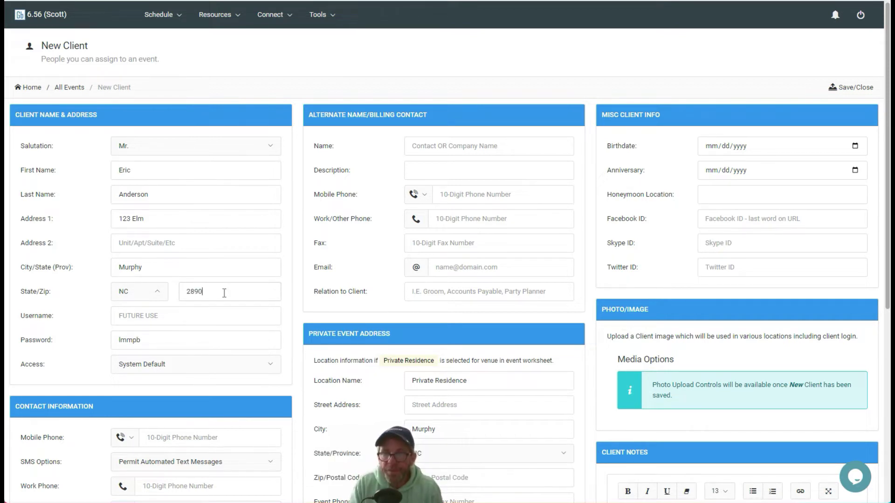
pyautogui.write('6')
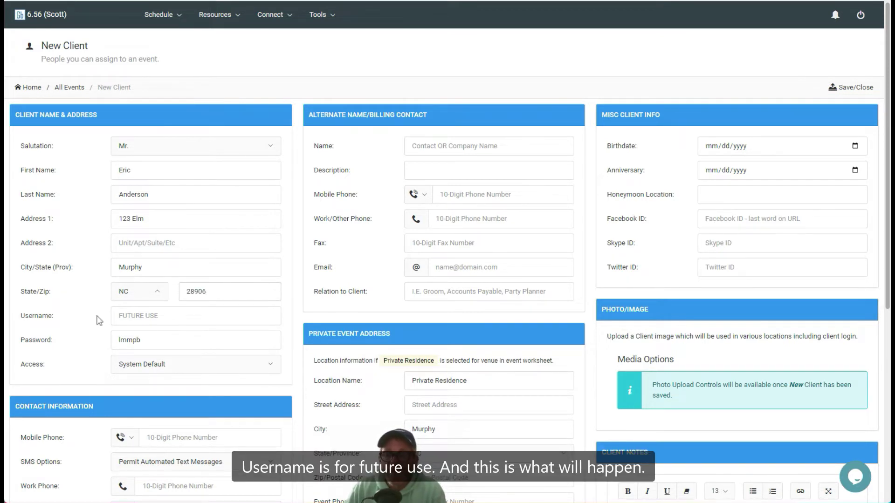
pyautogui.scroll(-4, 98, 318)
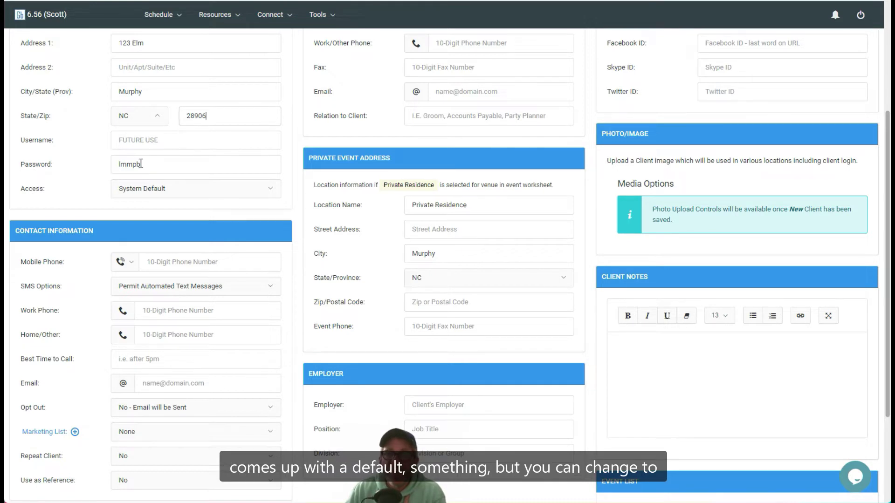
pyautogui.moveTo(145, 164); pyautogui.dragTo(89, 165)
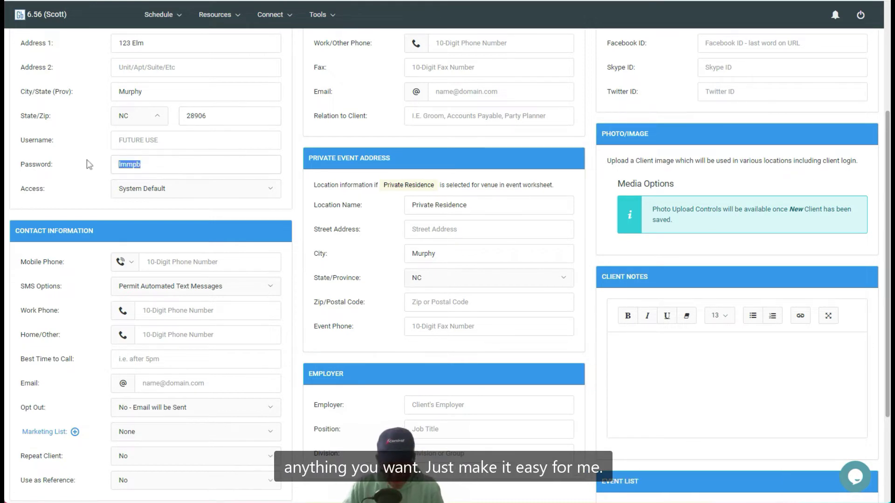
pyautogui.write('pa')
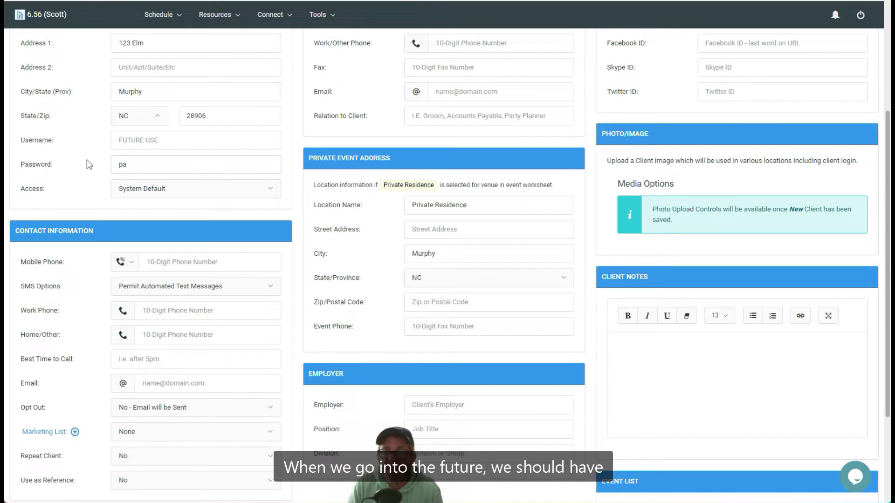
pyautogui.write('ssword')
pyautogui.press('Tab')
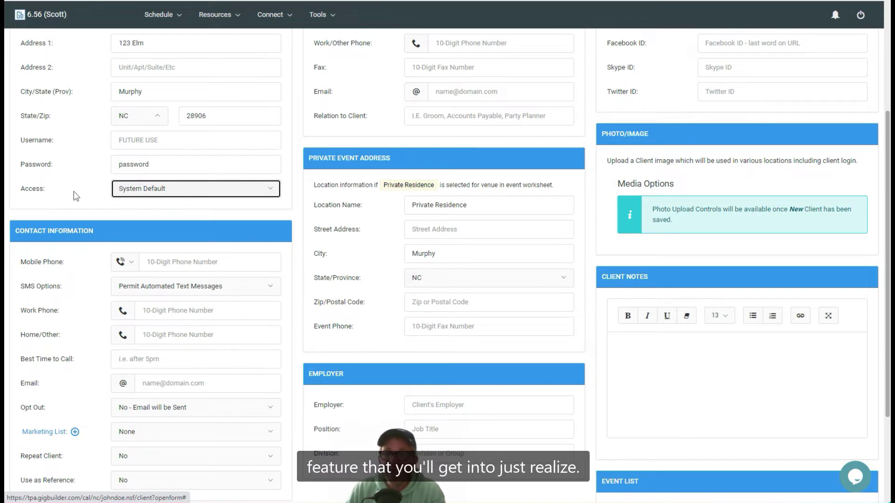
pyautogui.click(69, 144)
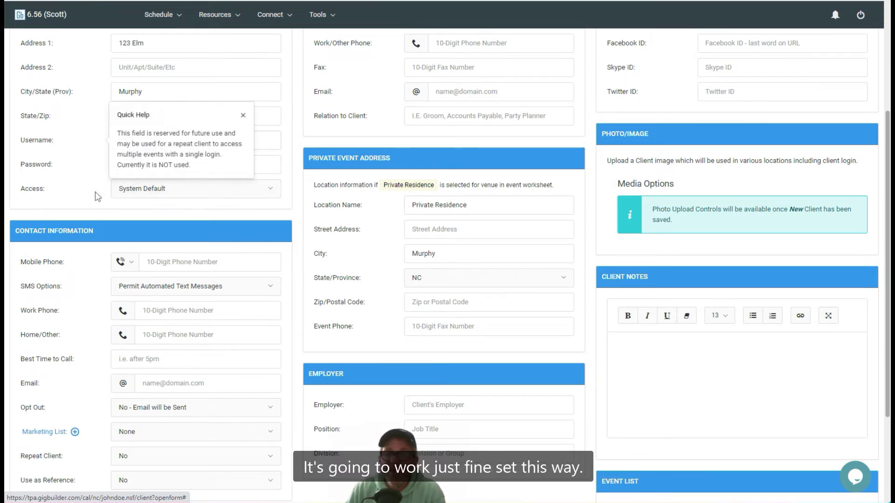
pyautogui.scroll(4, 95, 191)
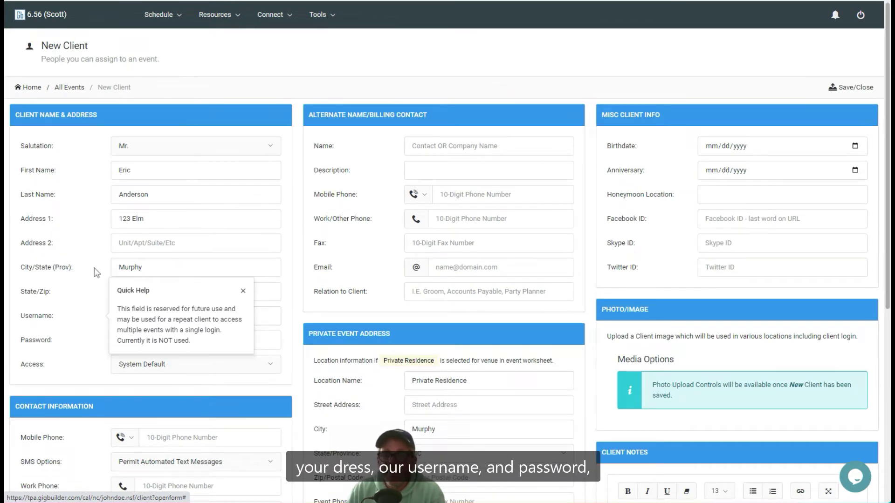
pyautogui.click(64, 347)
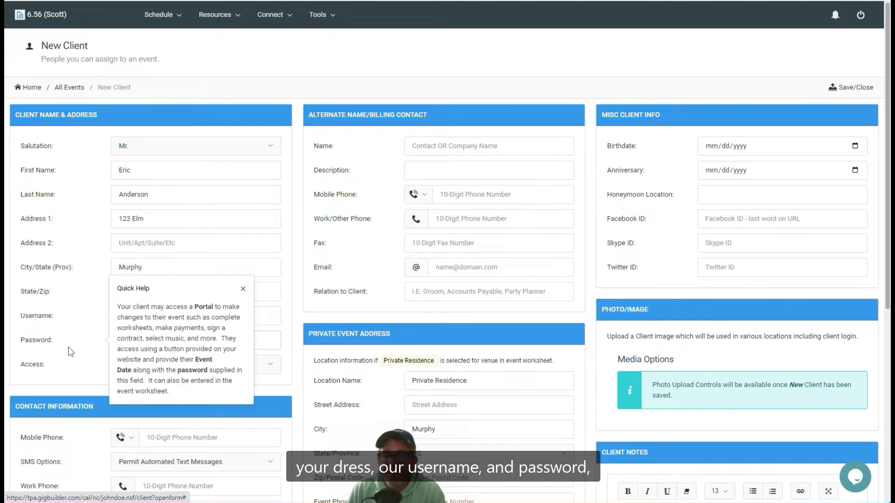
pyautogui.click(243, 289)
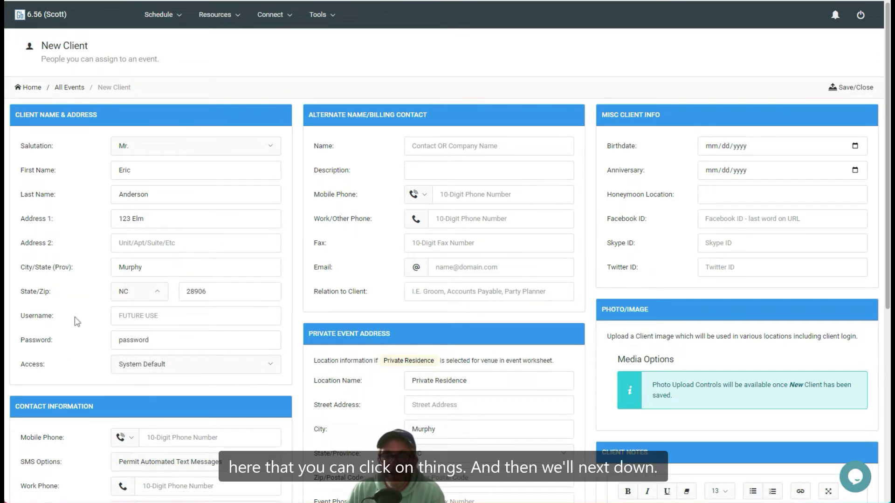
pyautogui.scroll(-4, 90, 331)
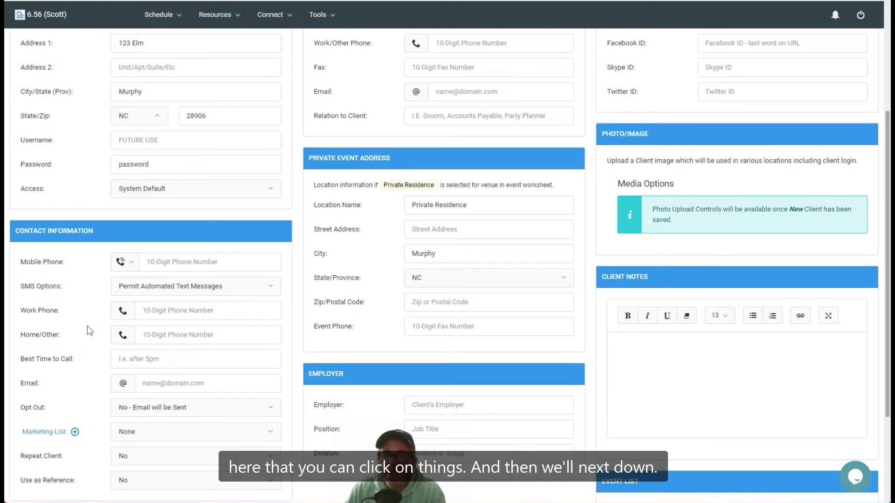
pyautogui.scroll(-3, 88, 326)
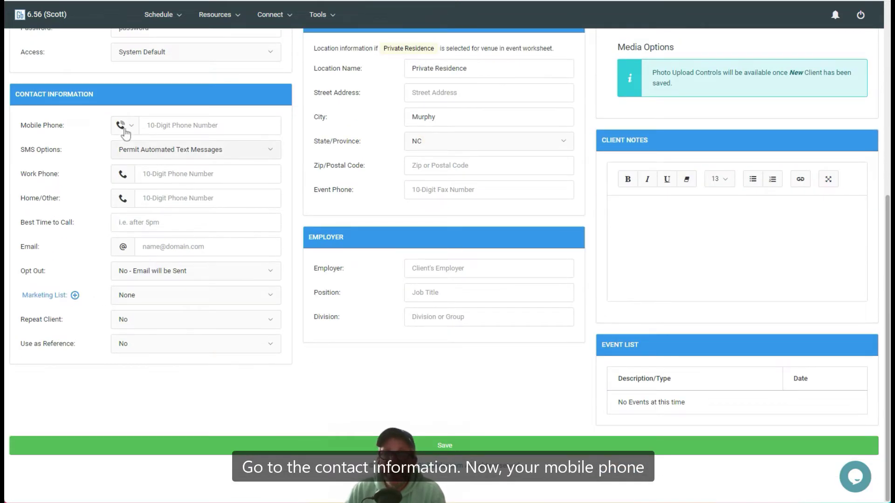
# Enter the client's ten-digit mobile number in the Mobile Phone field
pyautogui.click(180, 131)
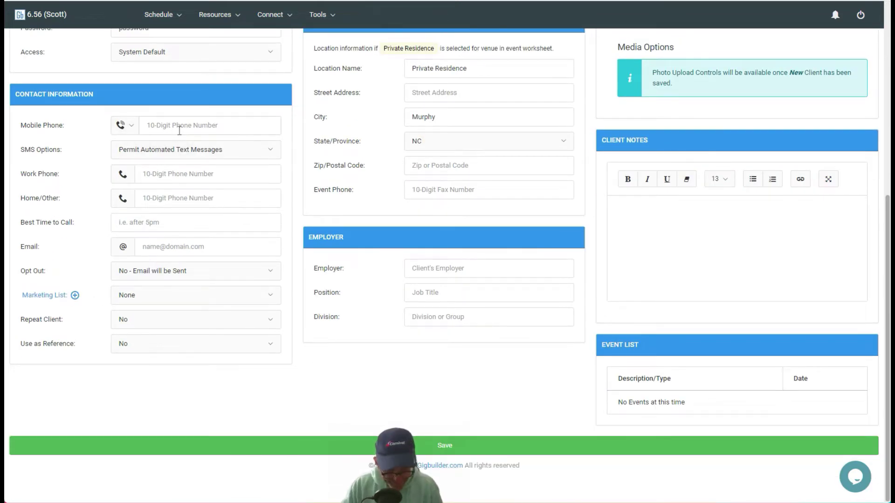
pyautogui.write('8285551212')
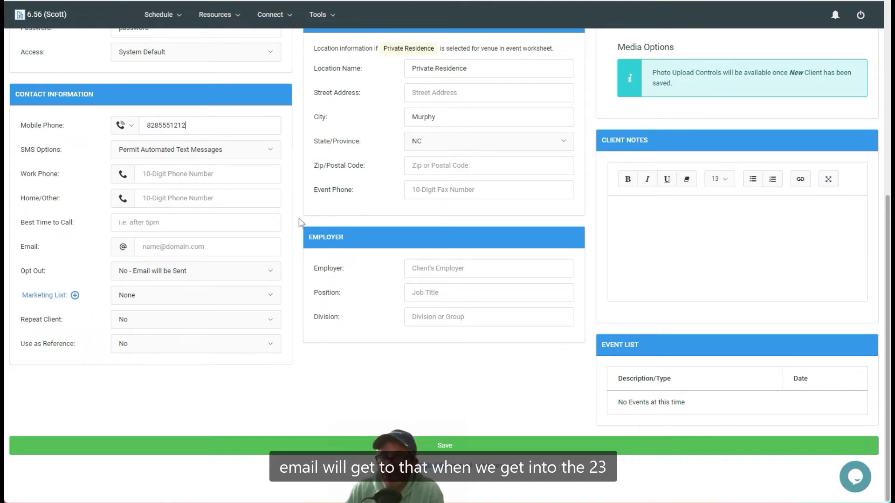
pyautogui.scroll(7, 299, 218)
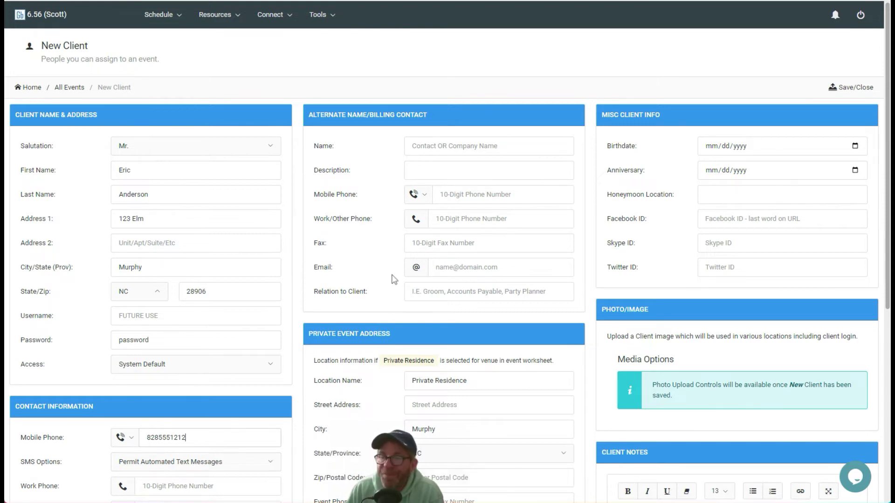
# Save the new client record so it appears in the All Clients list
pyautogui.scroll(-4, 393, 277)
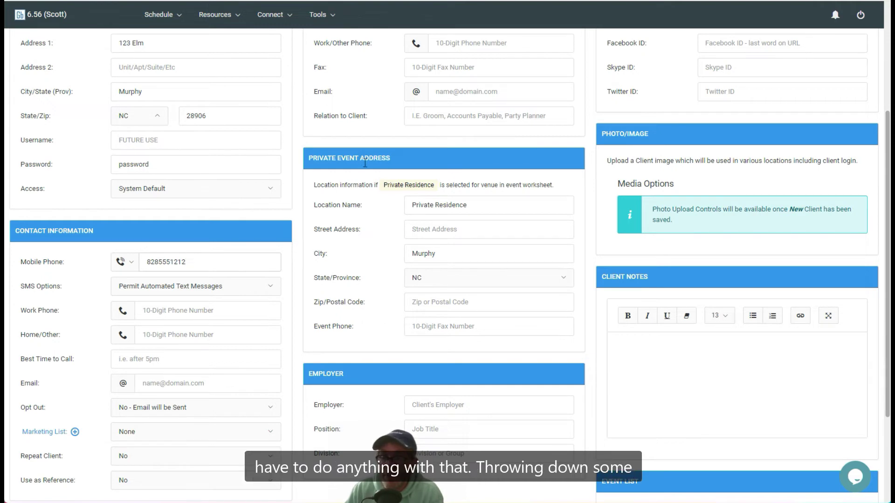
pyautogui.scroll(-3, 365, 186)
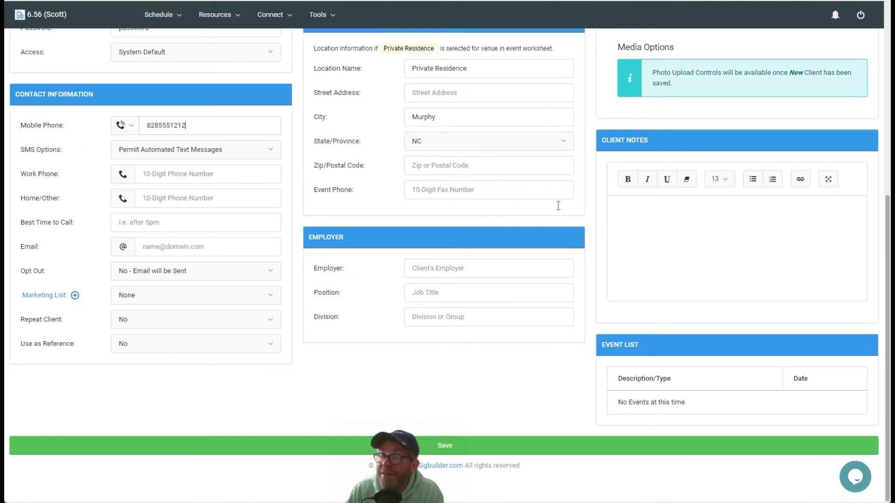
pyautogui.scroll(7, 606, 131)
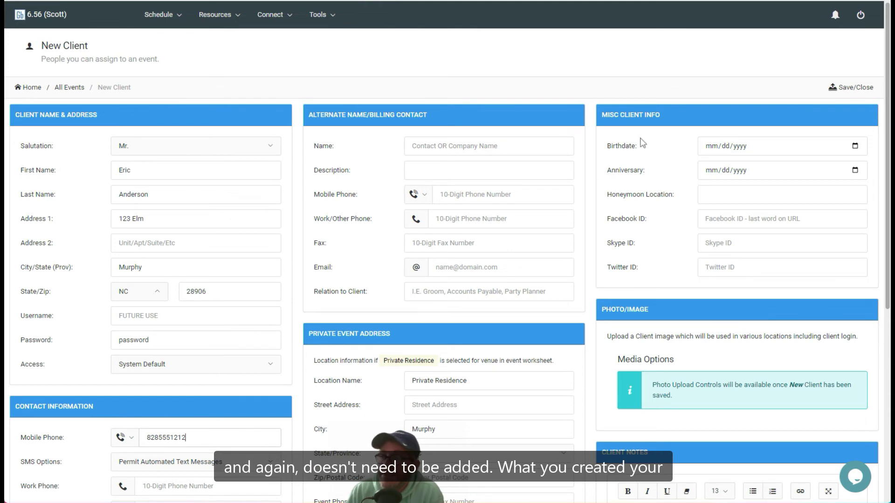
pyautogui.scroll(-4, 641, 144)
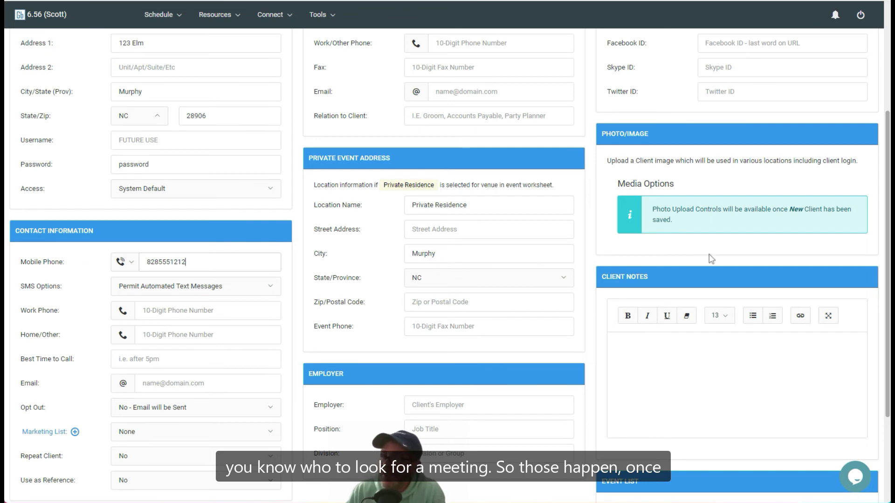
pyautogui.scroll(-3, 605, 287)
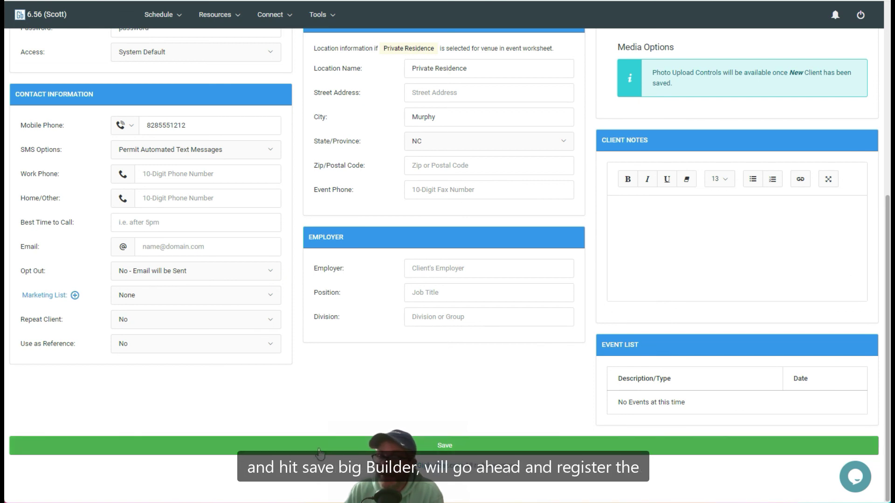
pyautogui.click(320, 446)
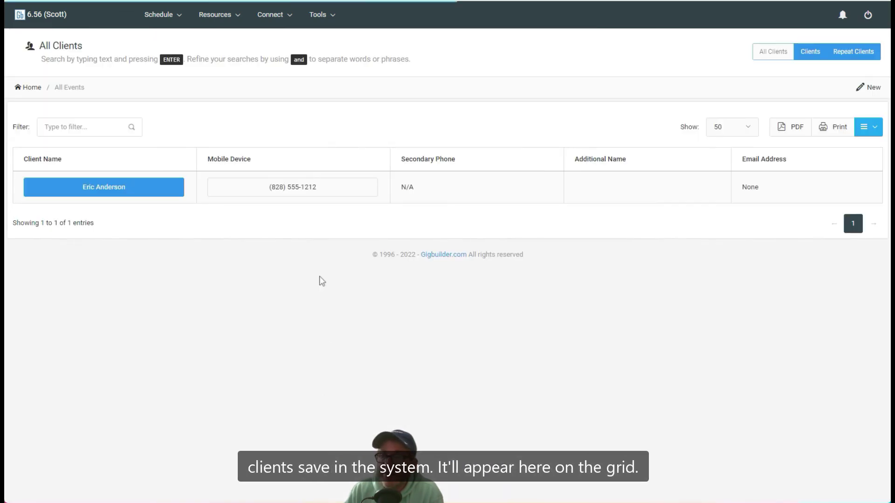